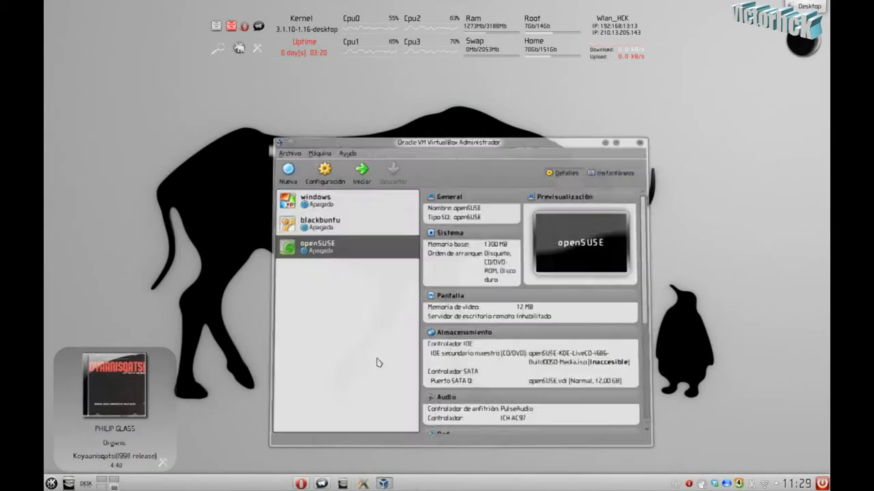
Step: Start a new machine named openSUSE_EDU with 1111 MB of RAM
left_click(486, 338)
left_click(293, 175)
left_click(547, 385)
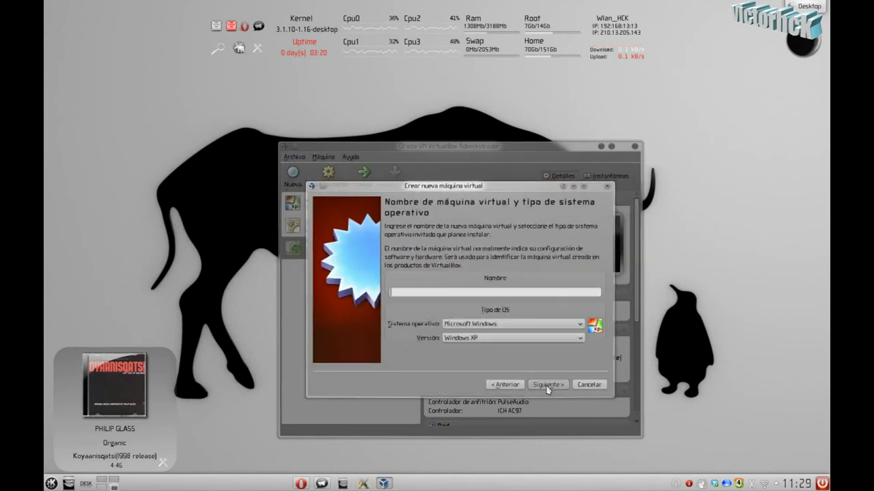
type("open")
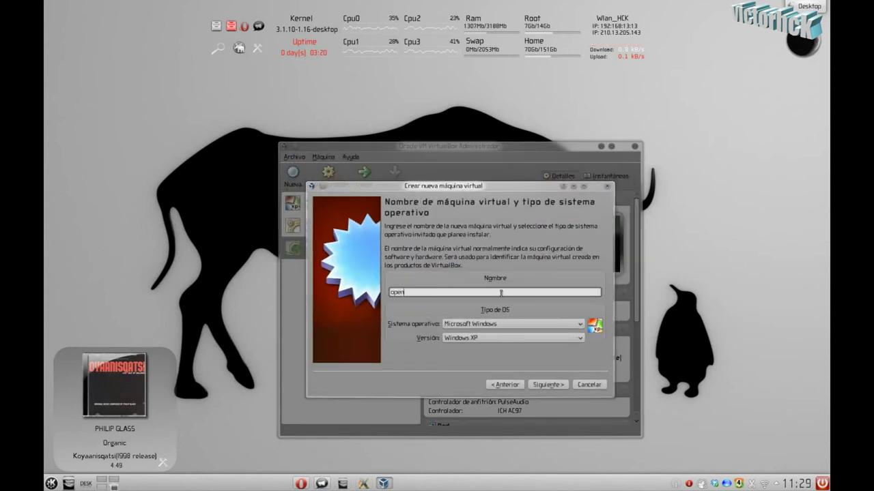
type("SUSE_EDU")
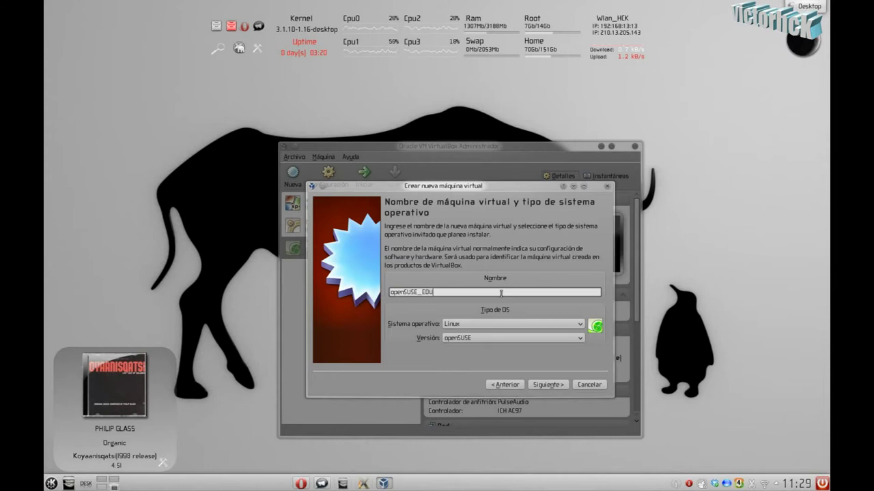
key("Return")
double_click(584, 261)
type("1111")
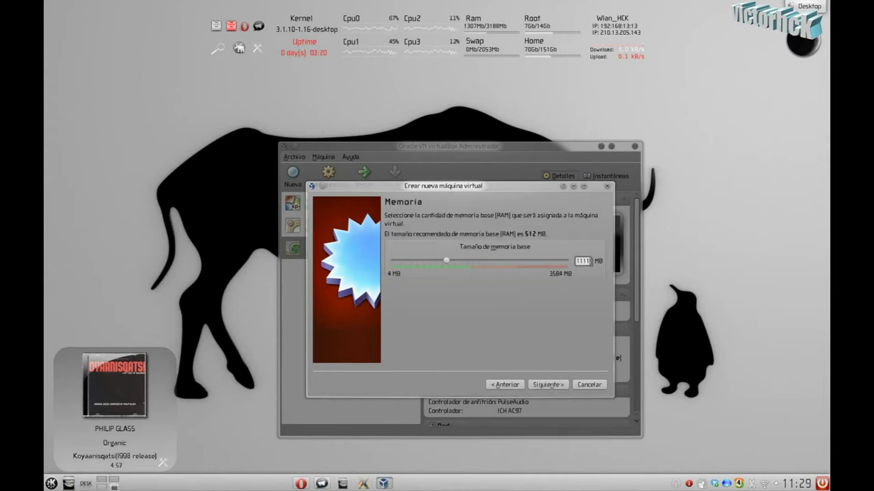
left_click(539, 387)
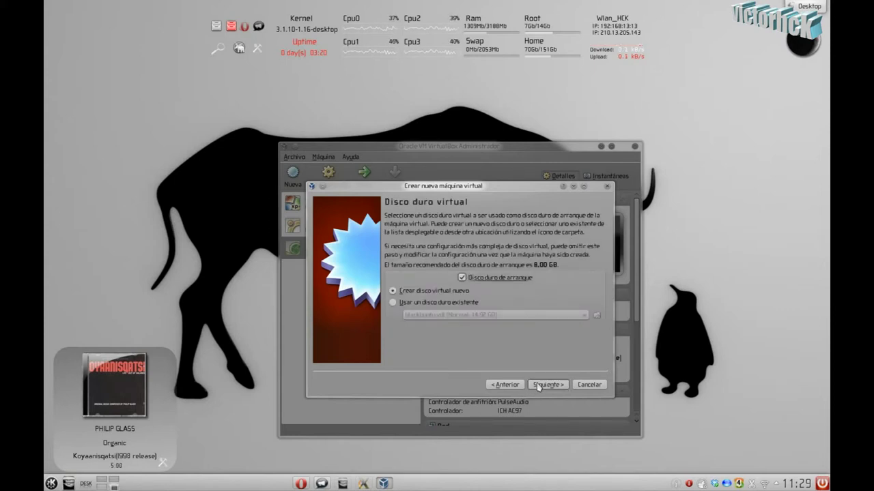
Step: Create a new dynamically allocated 15 GB VDI virtual disk and reach the summary
left_click(538, 387)
left_click(577, 405)
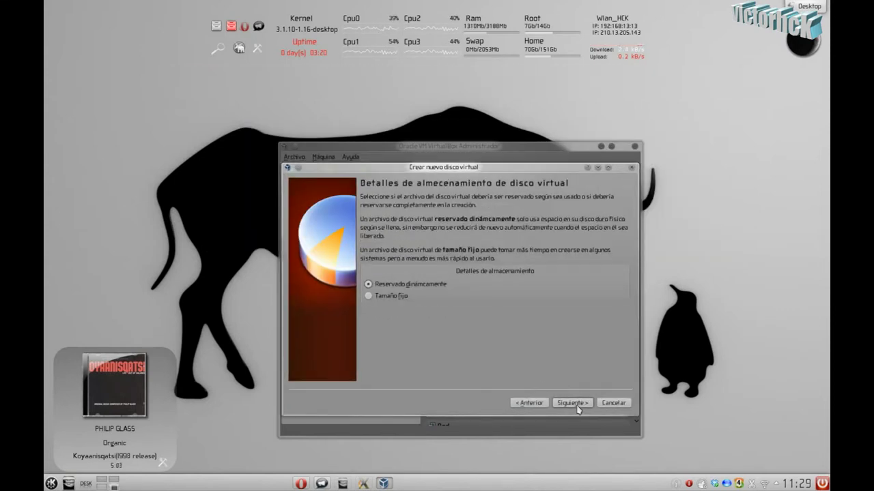
left_click(572, 404)
double_click(604, 283)
type("15,00 GB")
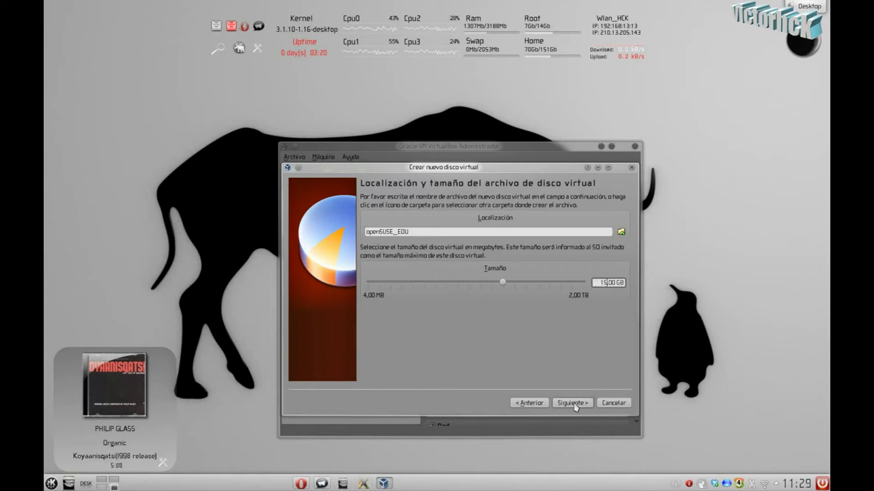
left_click(576, 404)
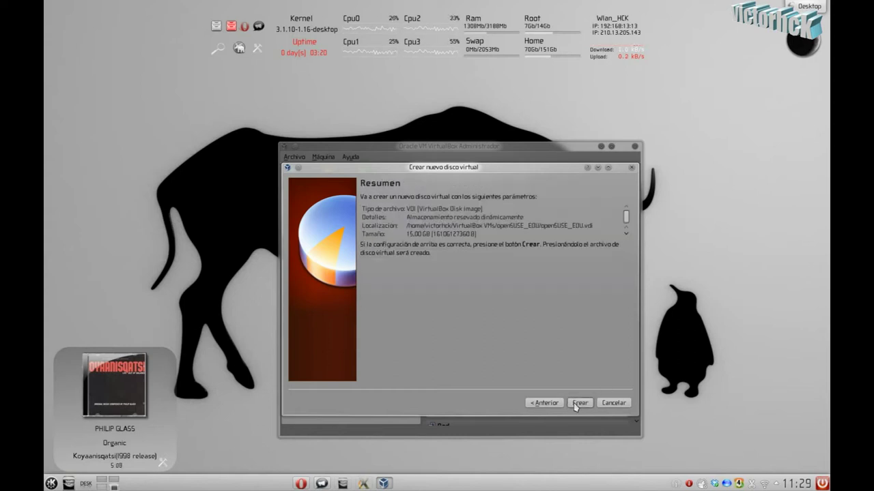
left_click(578, 403)
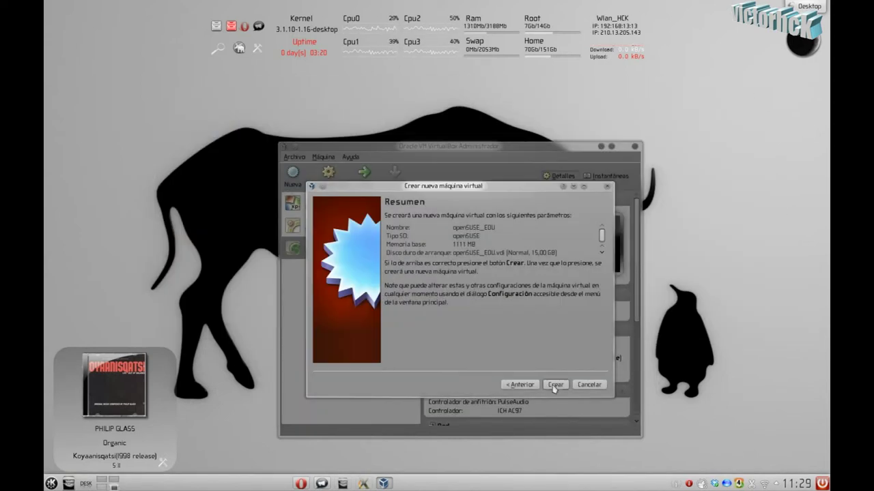
Step: Create the openSUSE_EDU machine, start it, and acknowledge the keyboard capture notice
key("Return")
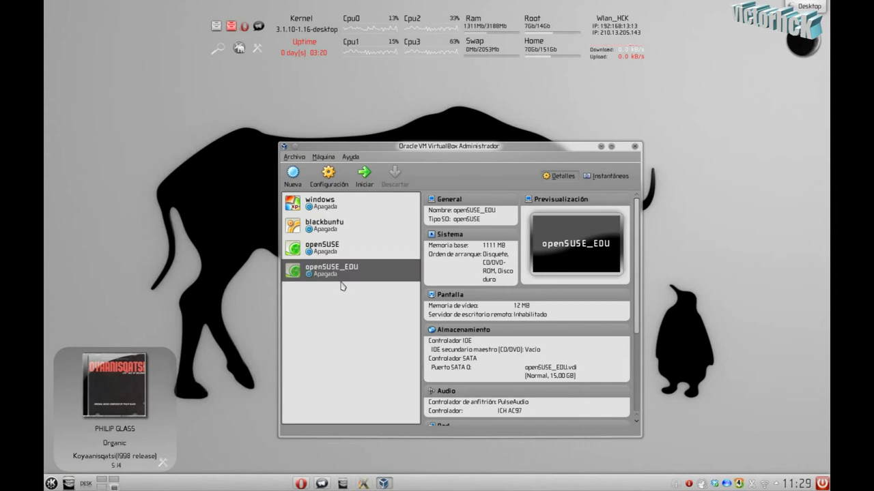
left_click(364, 174)
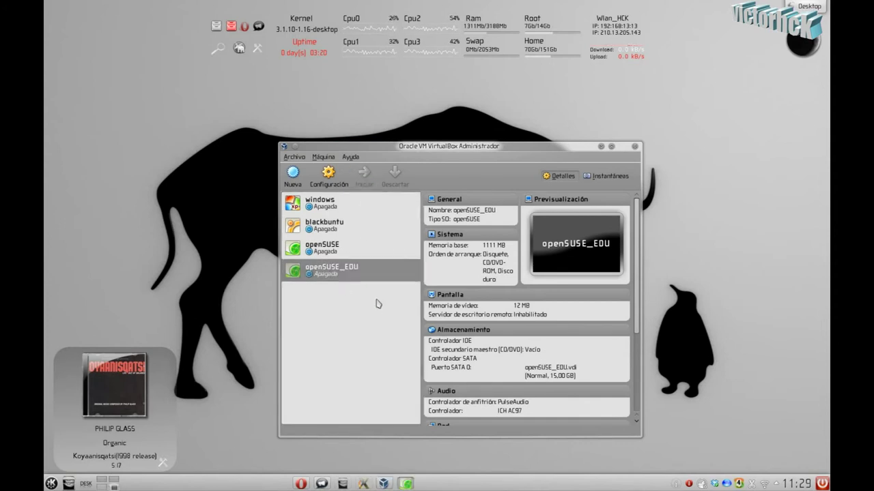
left_click(420, 303)
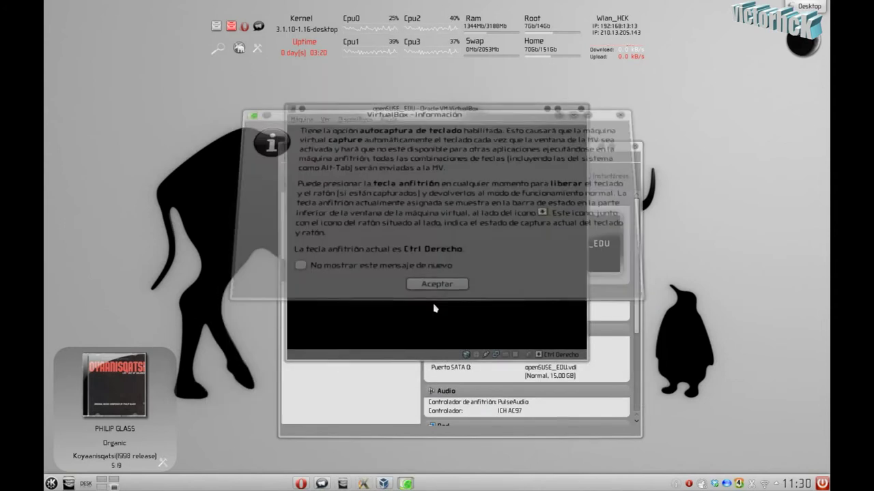
Step: Choose the openSUSE-Edu ISO from Descargas as installation media and boot from it
left_click(532, 336)
left_click(390, 214)
double_click(374, 214)
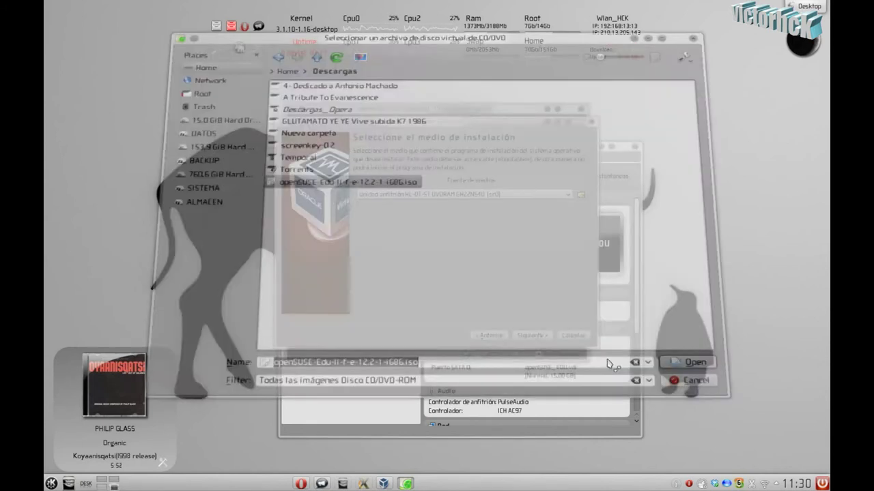
left_click(531, 336)
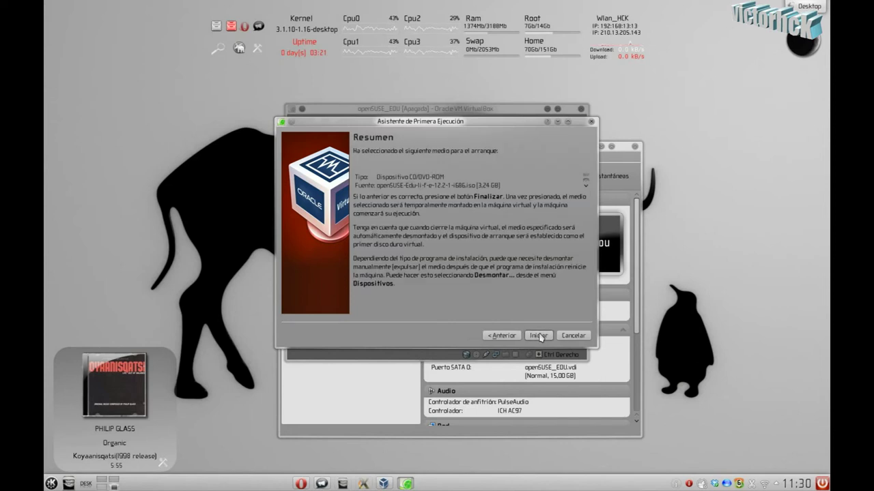
left_click(538, 335)
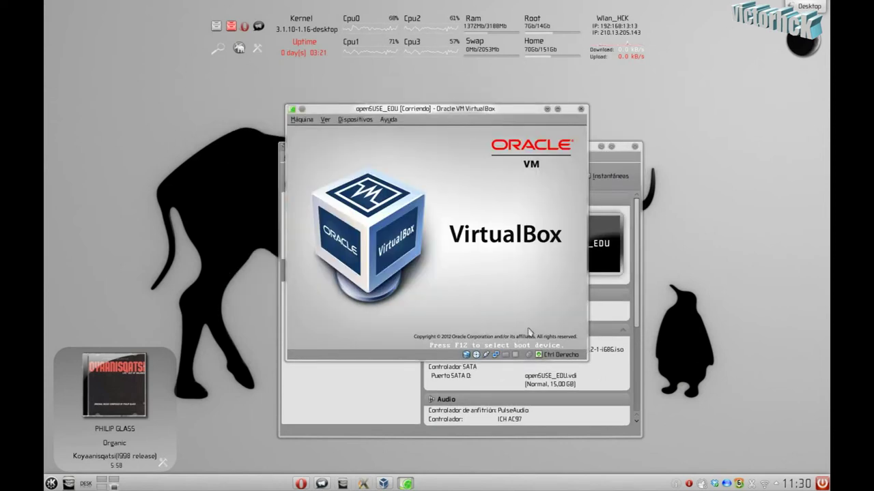
Step: Set the boot menu language to Español and boot the Instalación entry
left_click_drag(415, 118, 352, 73)
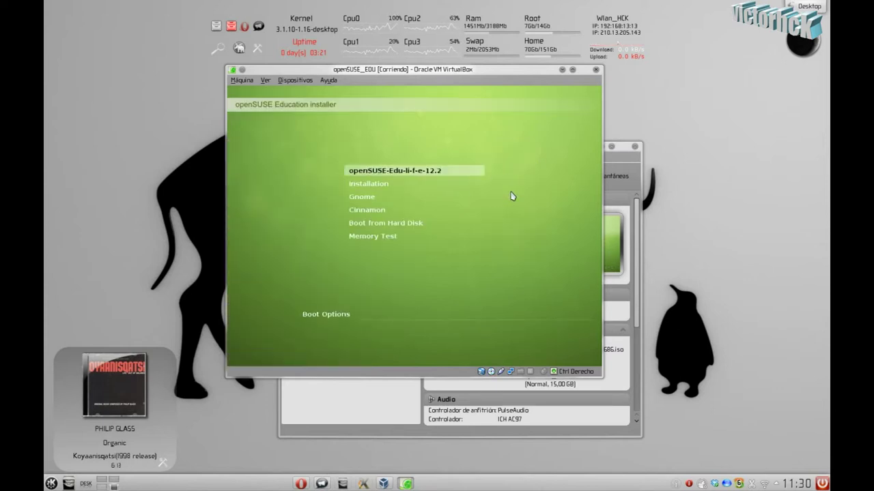
key("F2")
key("Down")
key("Return")
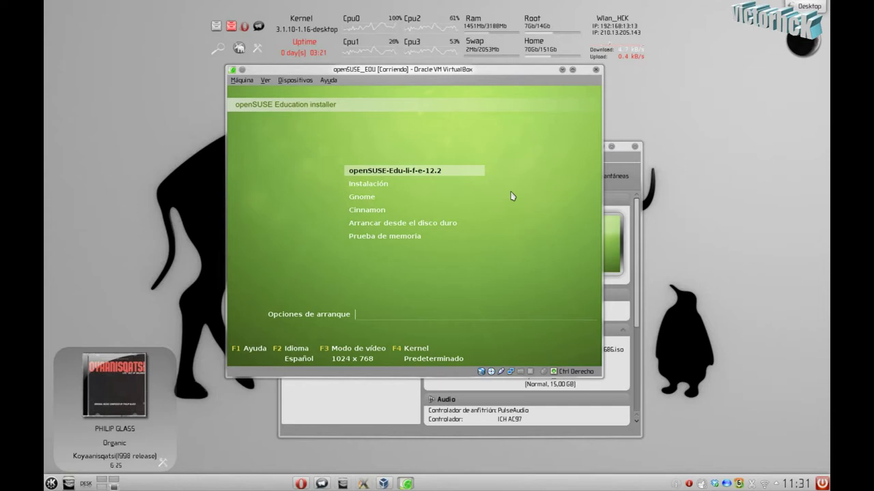
key("Down")
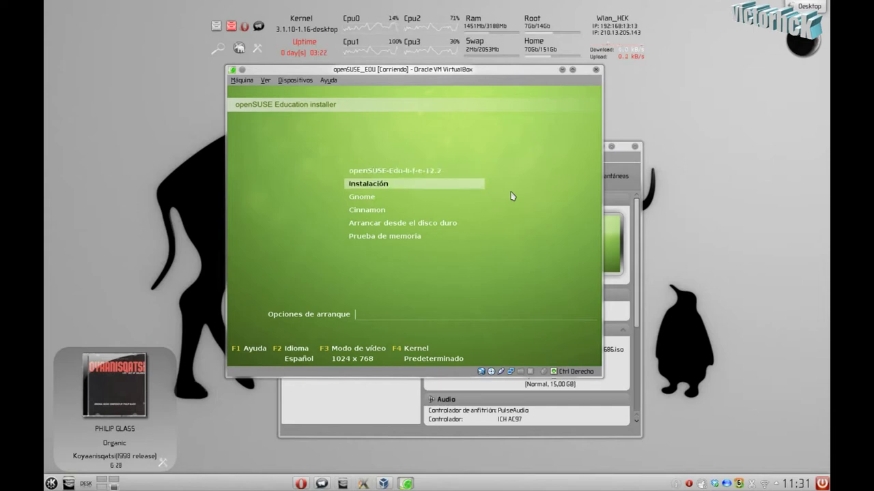
key("Return")
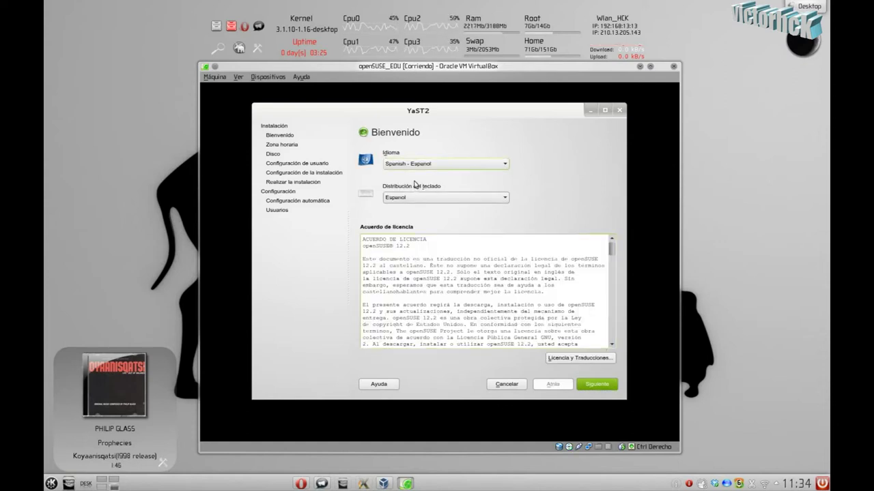
Step: Accept the welcome page, untick the UTC hardware clock, and set the current time to 11:34
left_click(591, 388)
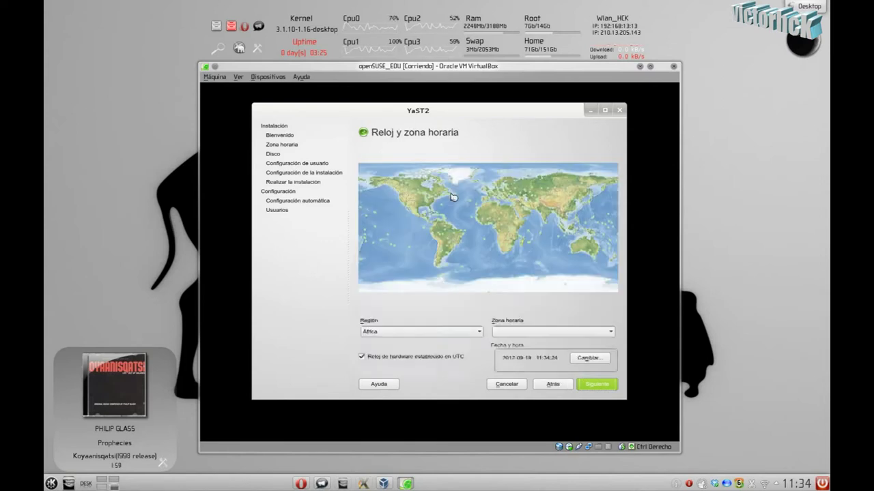
left_click(362, 357)
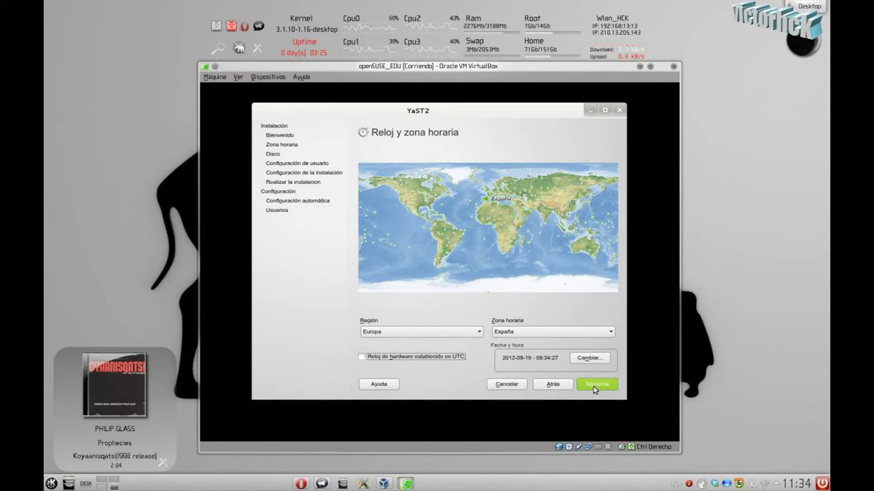
left_click(591, 361)
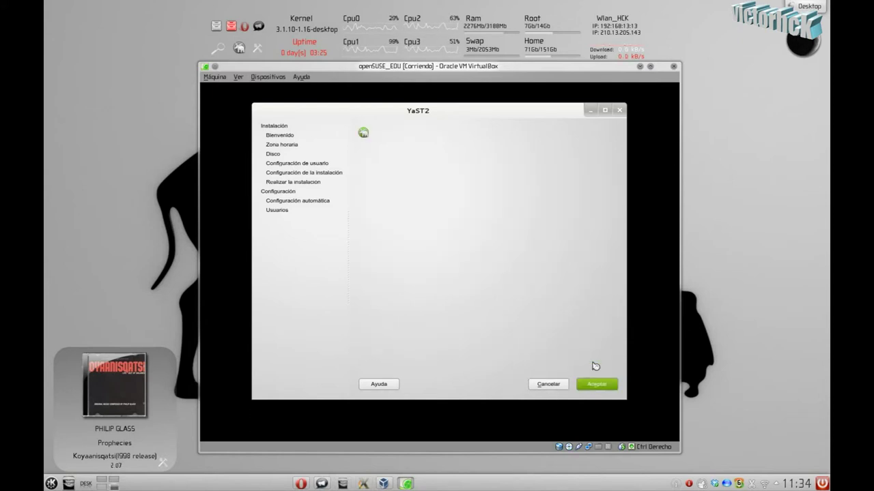
left_click(430, 208)
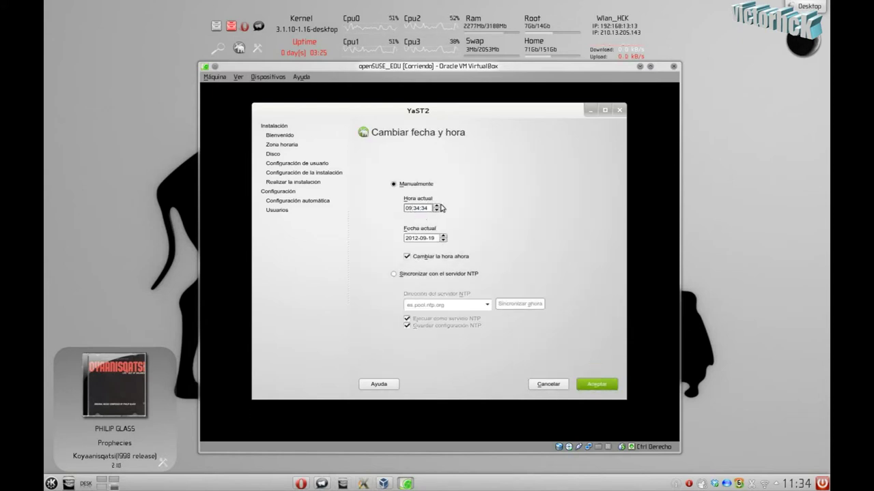
type("11")
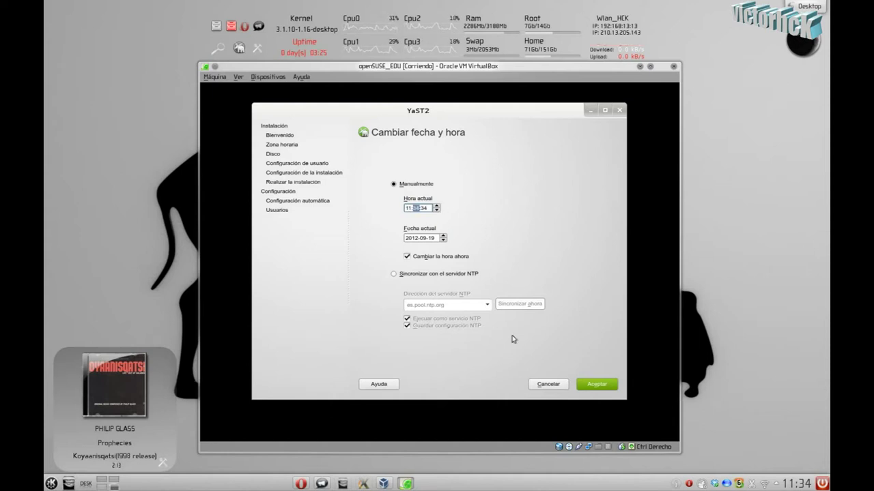
left_click(600, 388)
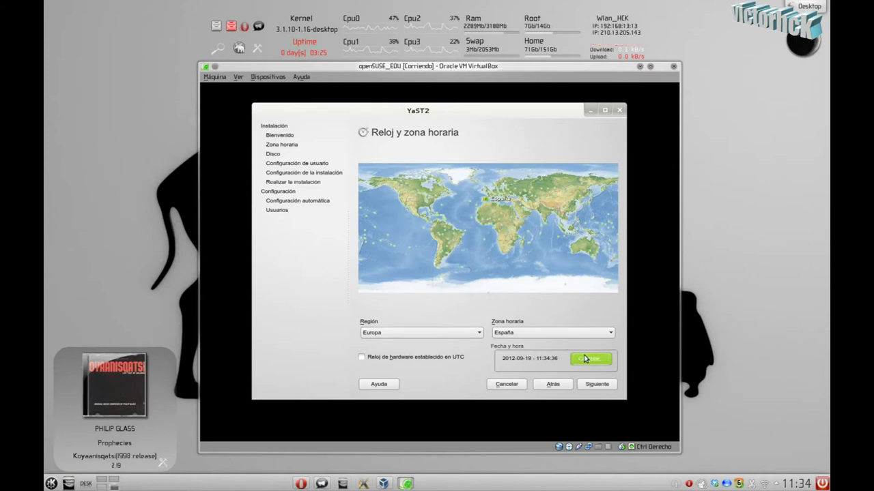
Step: Keep the time for Europa/España and continue, leaving the hardware clock on local time
left_click(585, 359)
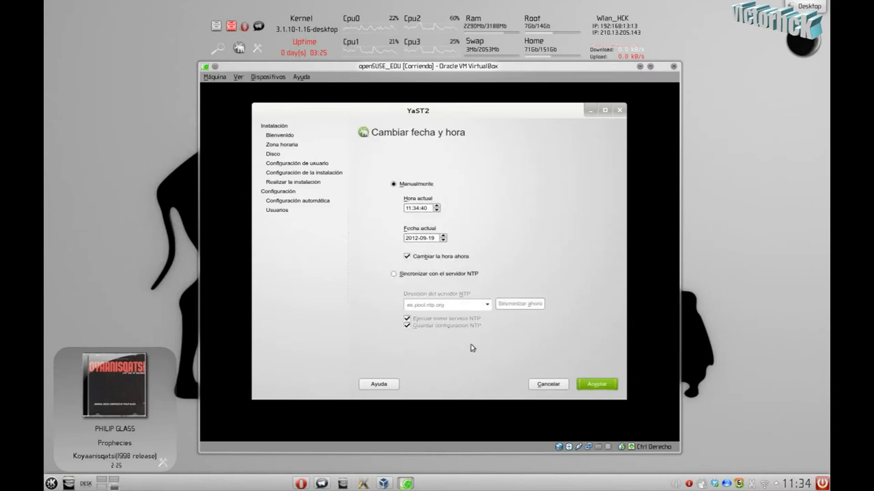
left_click(603, 388)
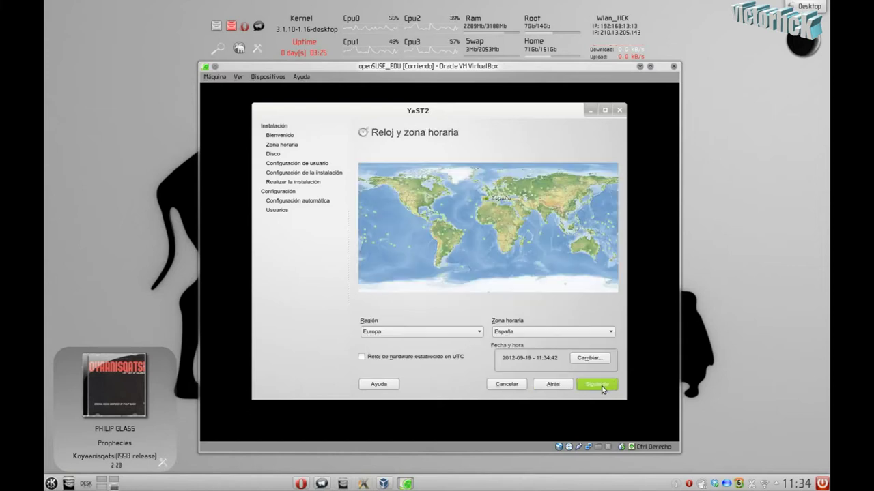
left_click(590, 386)
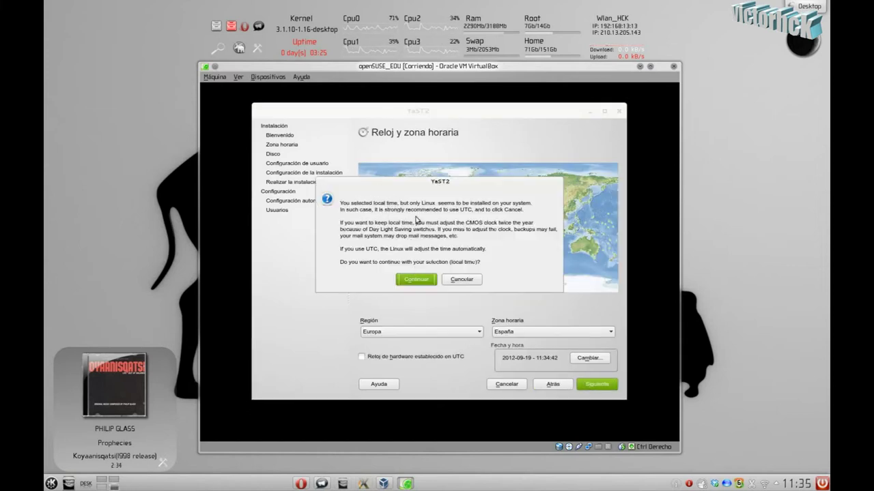
left_click(416, 279)
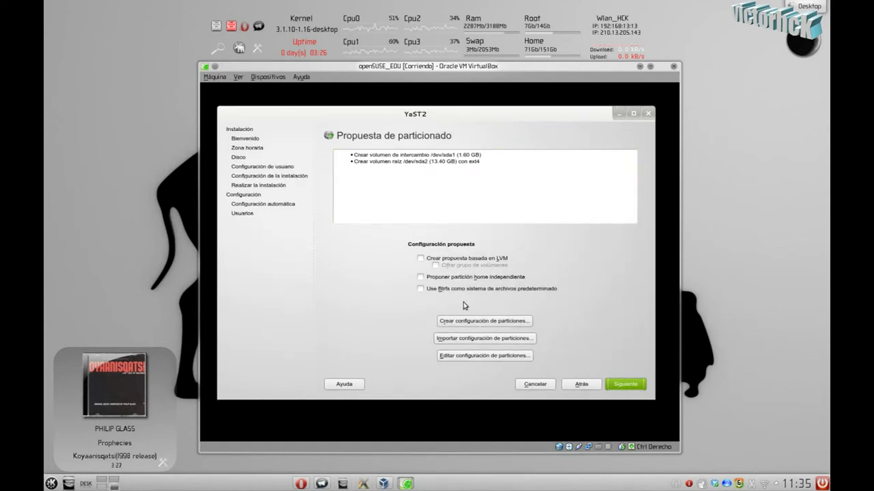
Step: Try proposing a separate home partition, dismiss the insufficient-space error, and accept partitioning
left_click(421, 277)
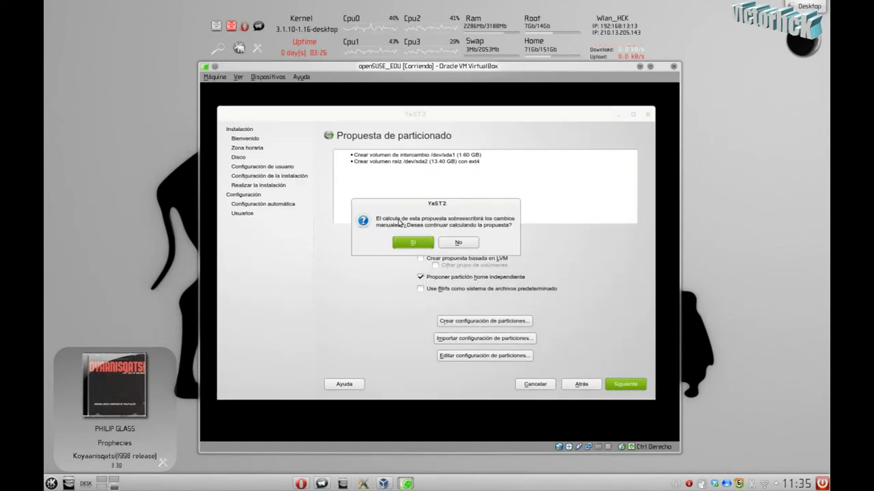
left_click(401, 243)
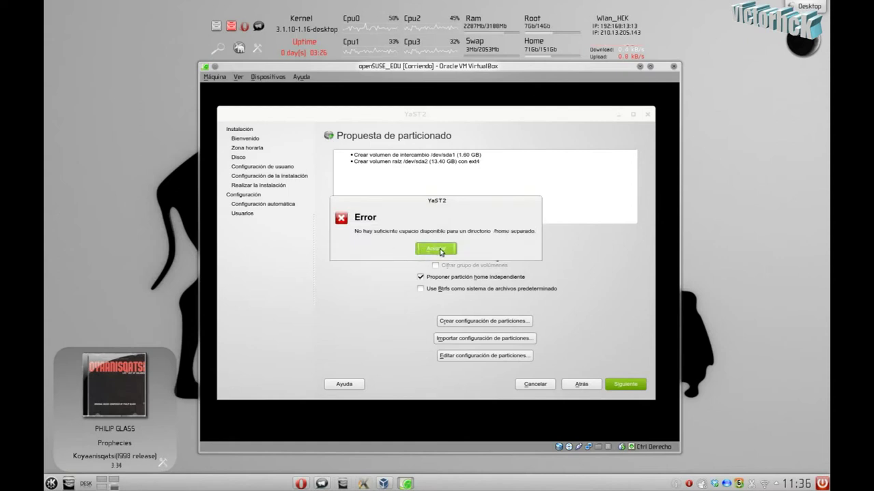
left_click(440, 249)
left_click(624, 384)
Step: Create the local user with a username and password, accepting the weak-password warning
type("victorhcck")
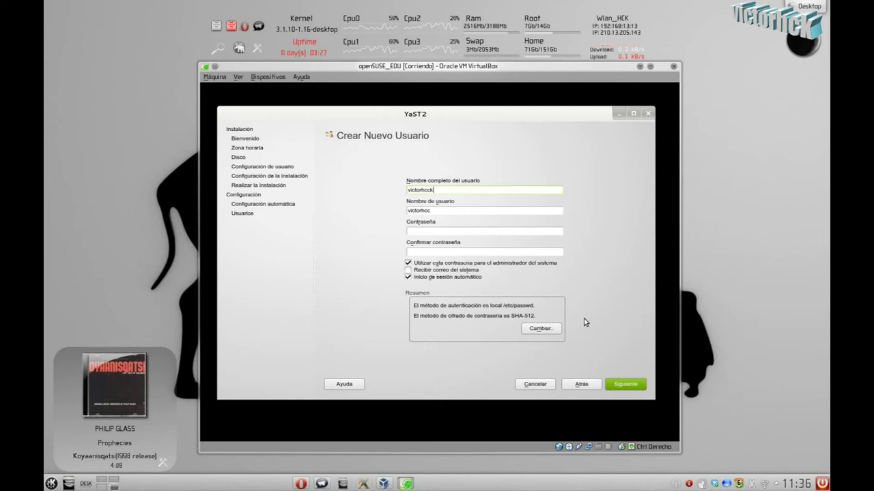
key("Tab")
key("Tab")
type("•••••••••")
key("Tab")
type("•••••••••")
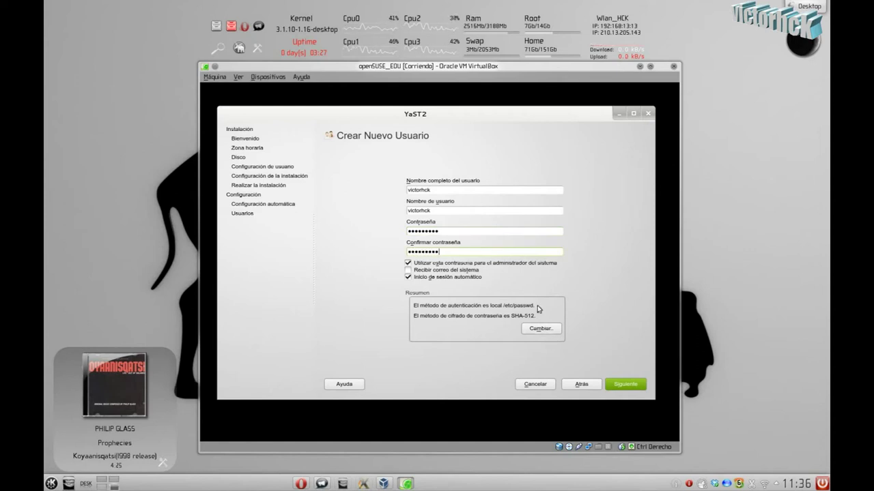
left_click(616, 386)
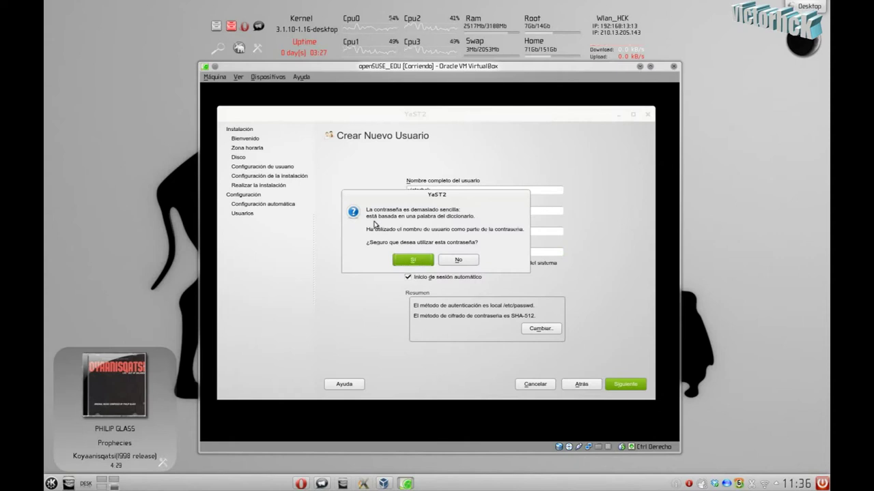
left_click(415, 262)
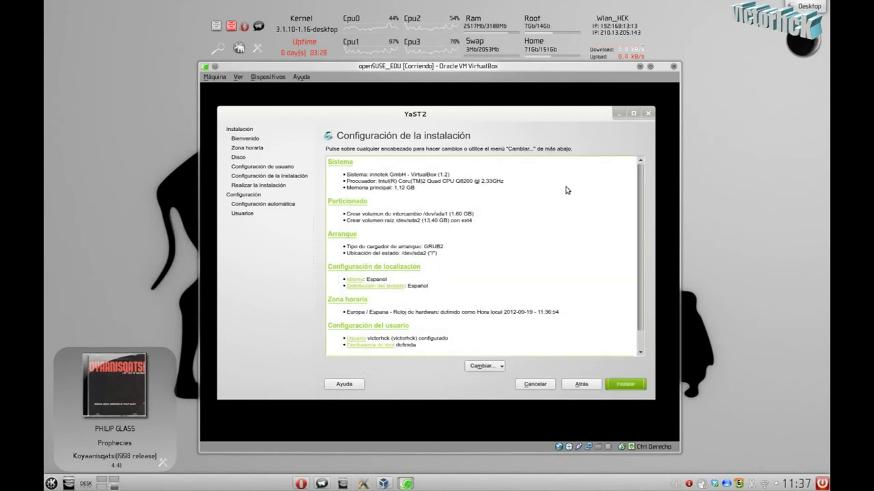
Step: Start the installation and confirm it in the Confirmar la instalación dialog
left_click(627, 386)
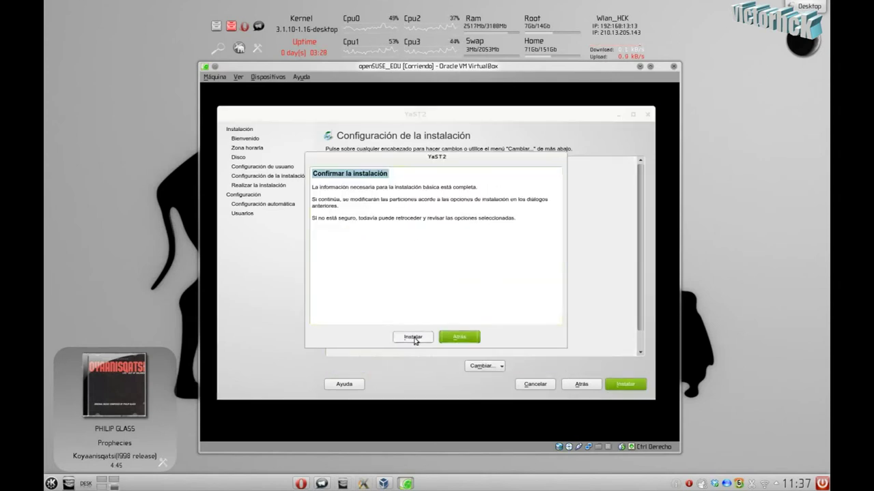
left_click(411, 340)
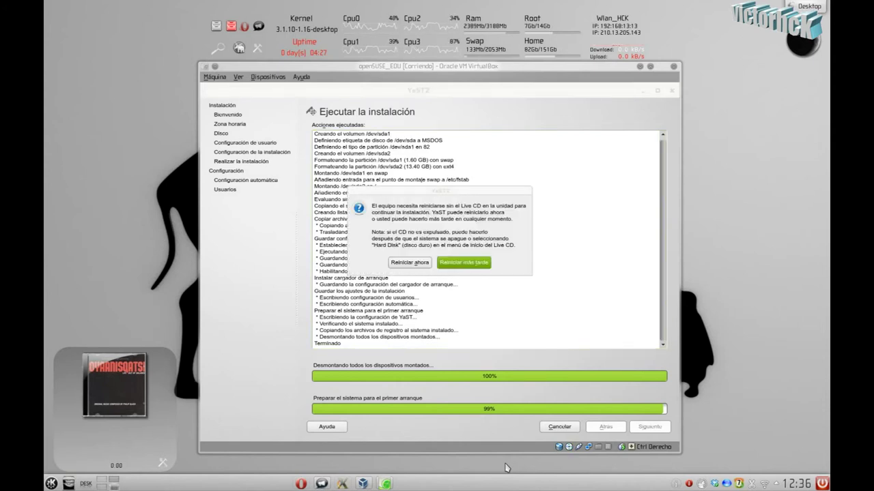
Step: Choose Reiniciar ahora to reboot into the installed openSUSE Education
left_click(401, 263)
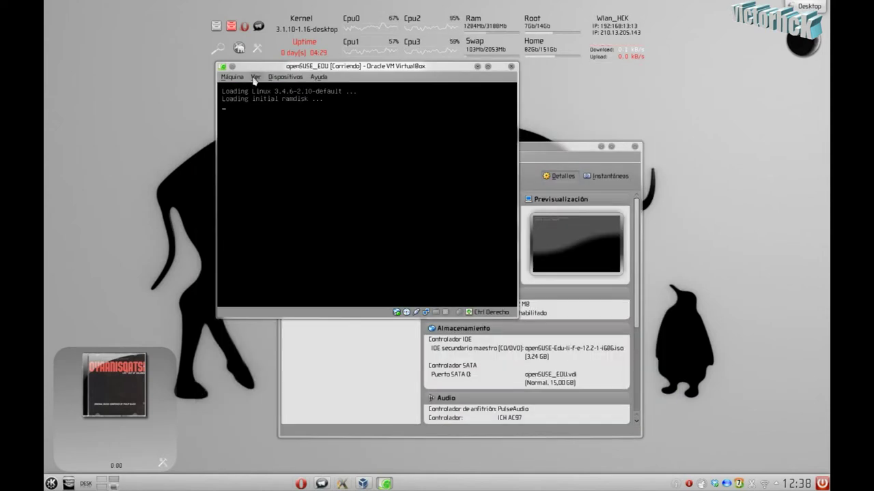
Step: Switch the VM to full screen via Ver > Cambiar a pantalla completa and confirm with Cambiar
left_click(255, 77)
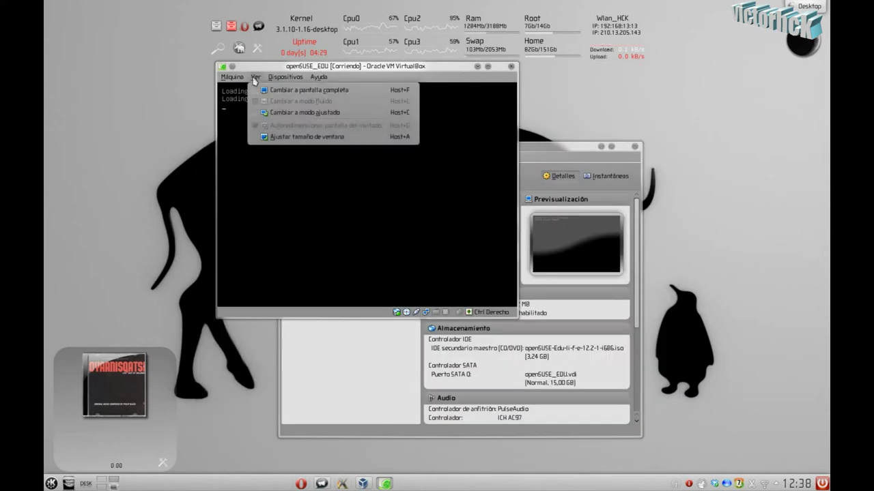
left_click(274, 90)
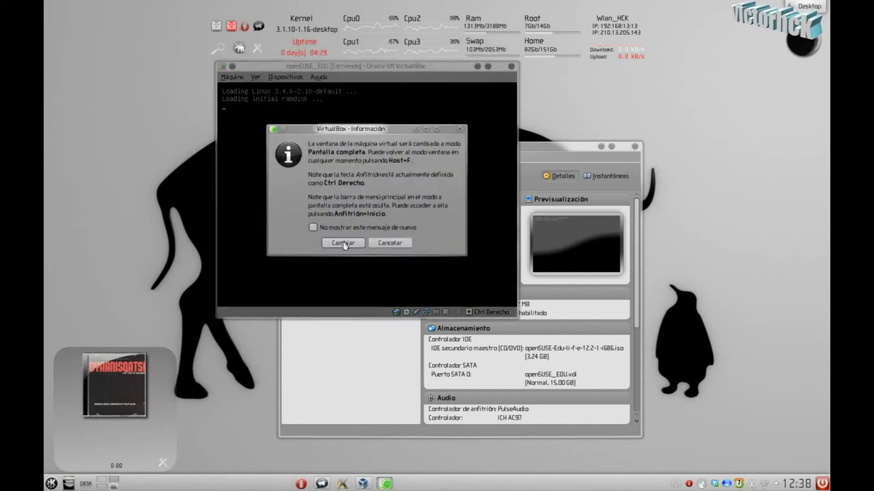
left_click(343, 243)
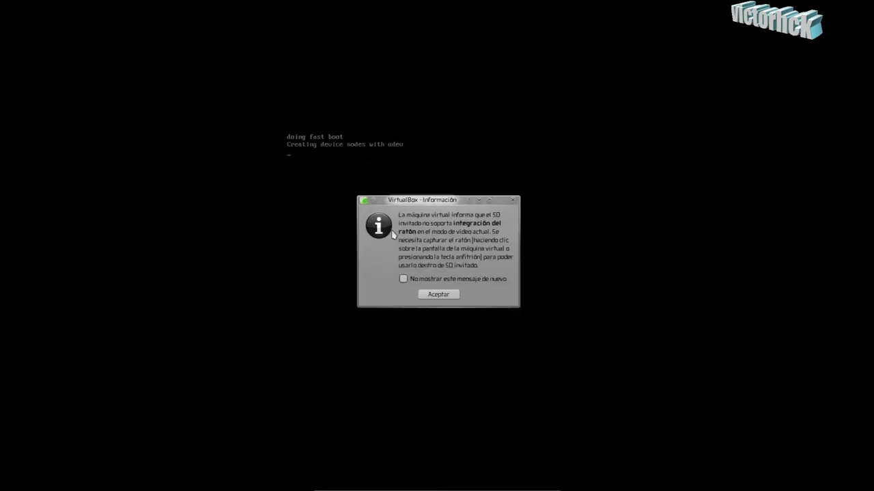
Step: Dismiss the mouse-integration notice and let YaST2's automatic configuration run
left_click(438, 294)
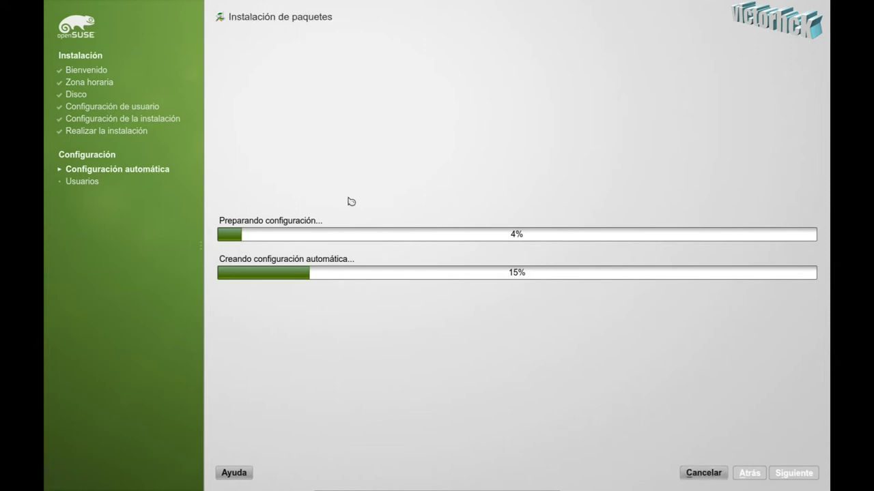
mouse_move(468, 489)
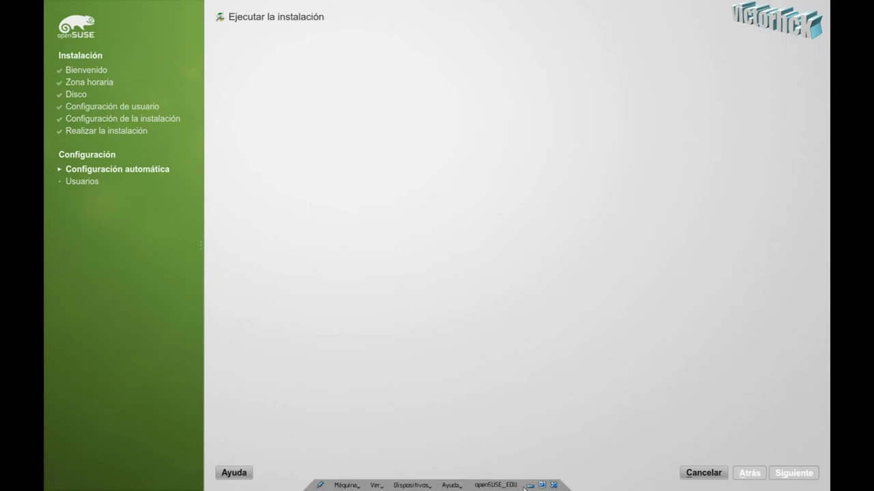